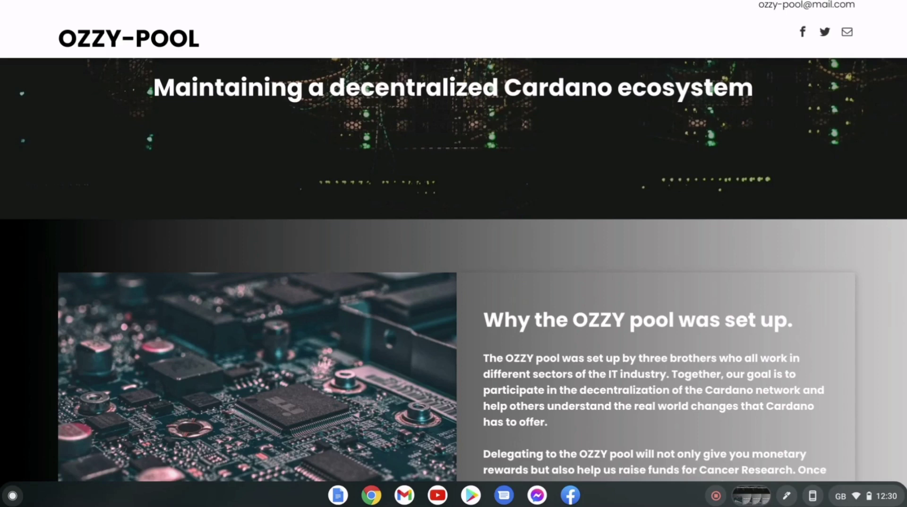
Step: Search 'nami' in Chrome, open the Nami Wallet Web Store page and list installed extensions
click(371, 496)
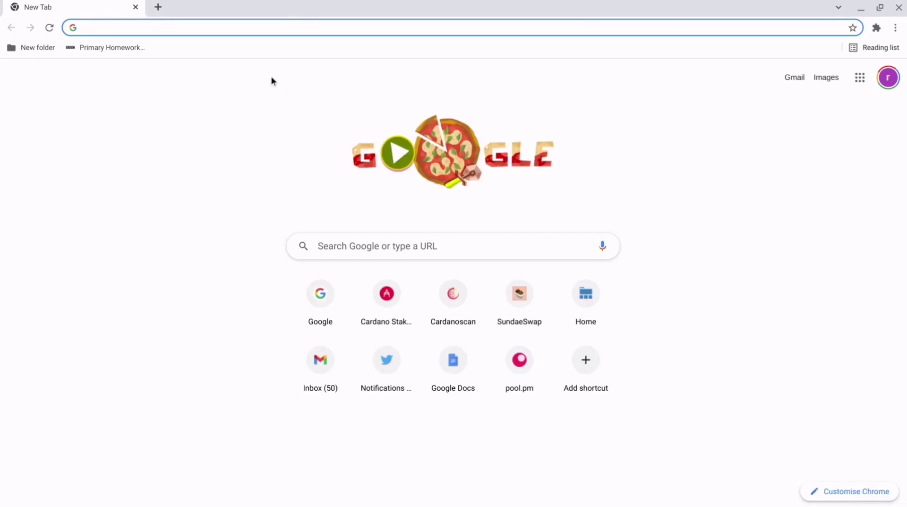
text(nami)
key(Return)
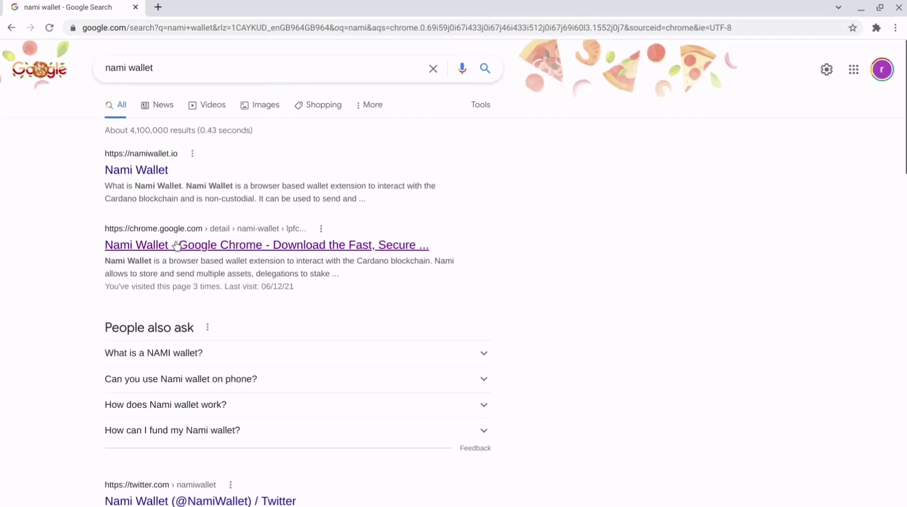
click(176, 245)
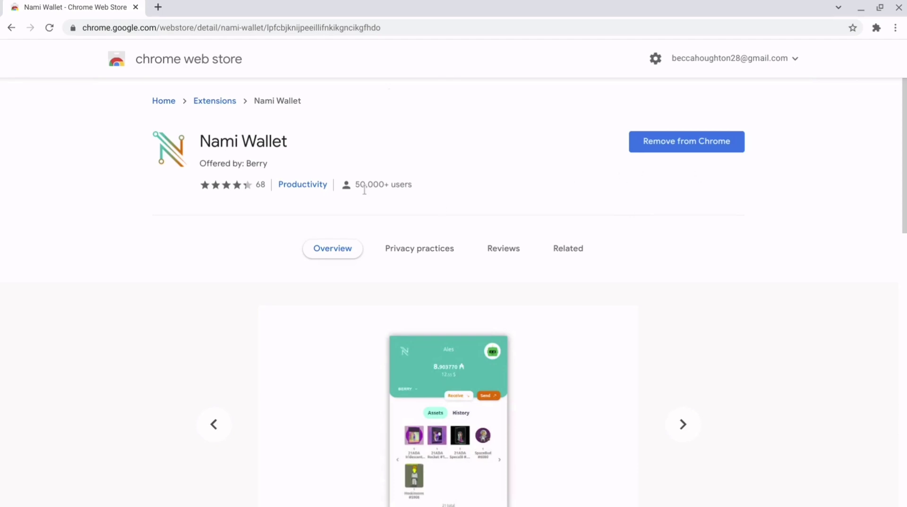
click(877, 29)
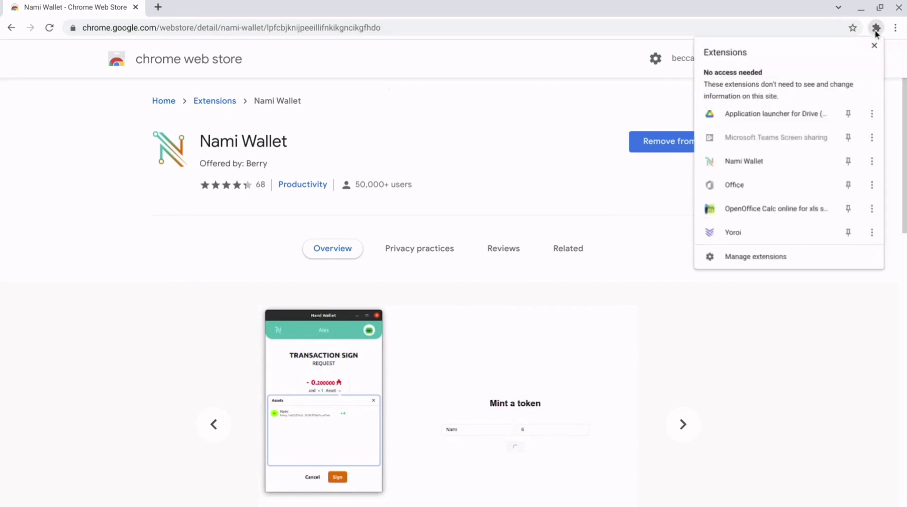
Step: Launch Nami Wallet and back out of Network settings to the zero-balance wallet home
click(749, 162)
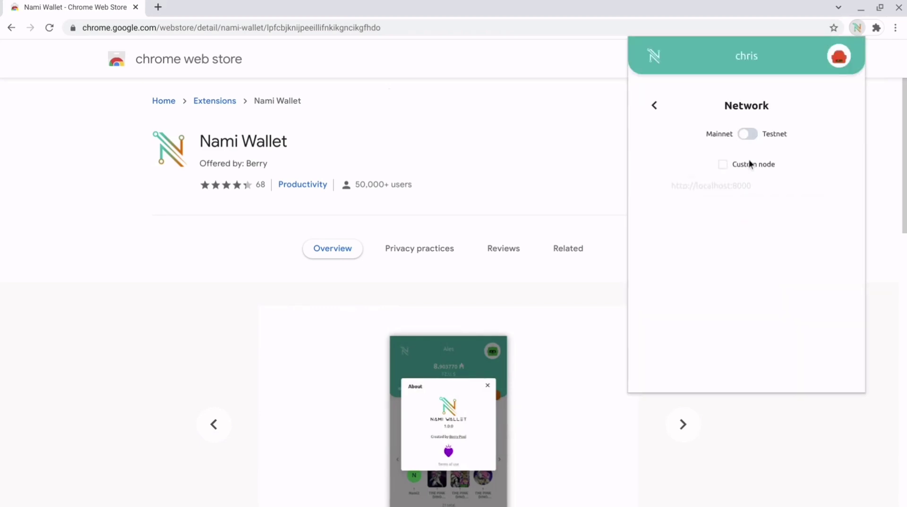
click(654, 106)
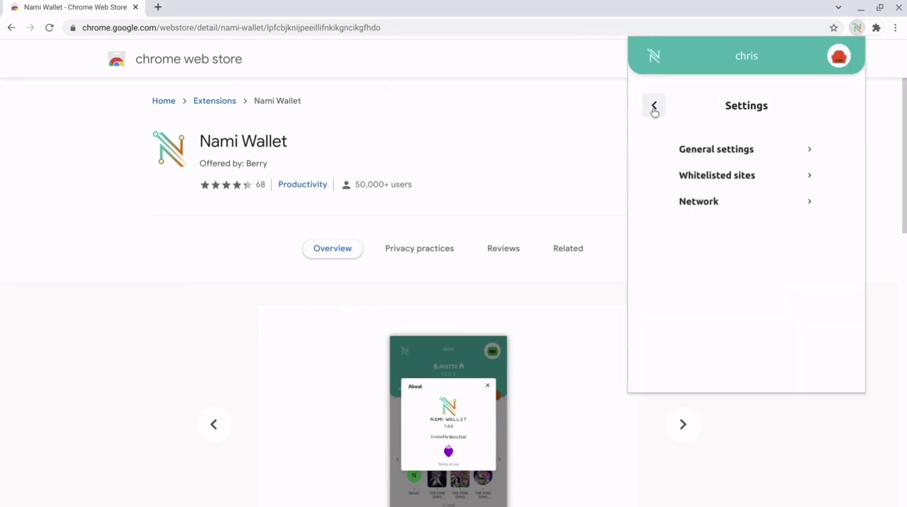
click(654, 106)
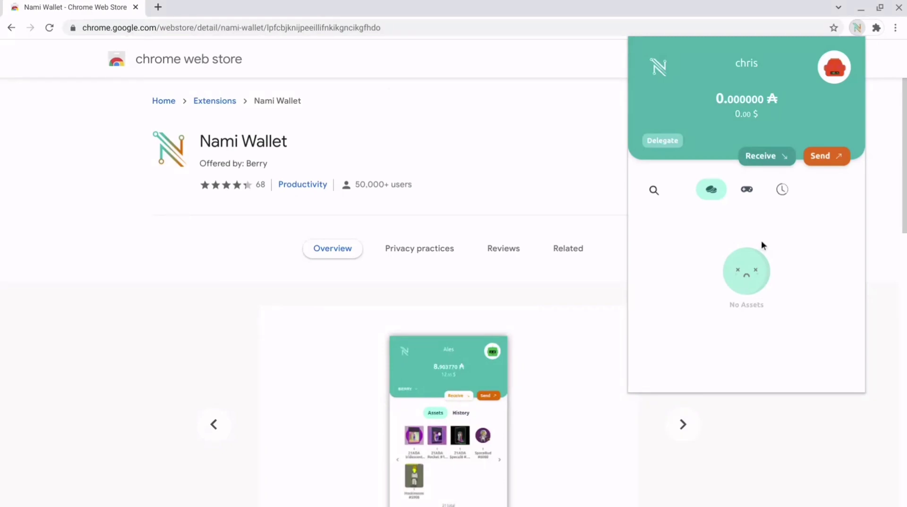
Step: Switch the Nami wallet network from Mainnet to Testnet and return to the wallet overview
click(833, 78)
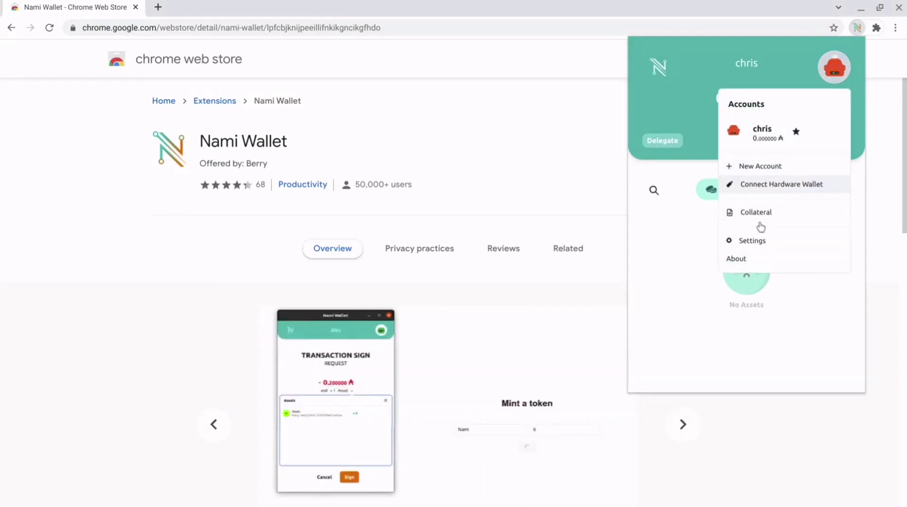
click(756, 241)
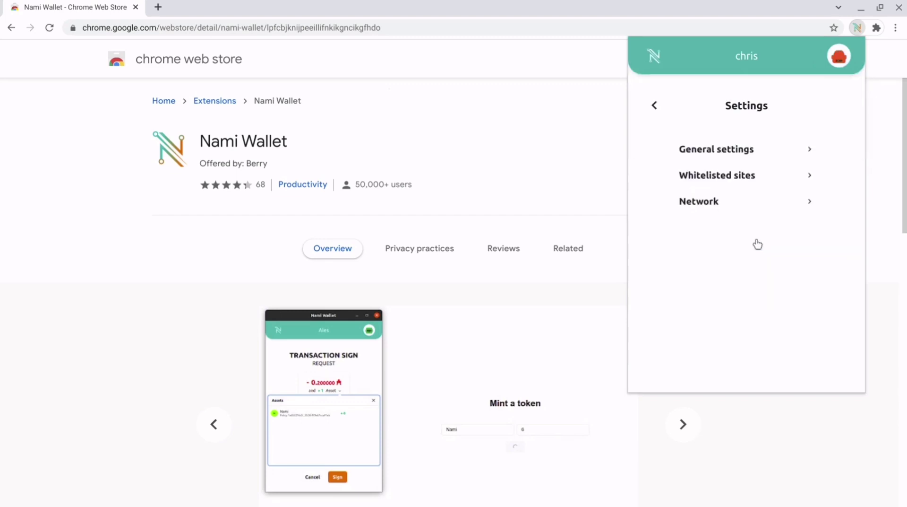
click(713, 202)
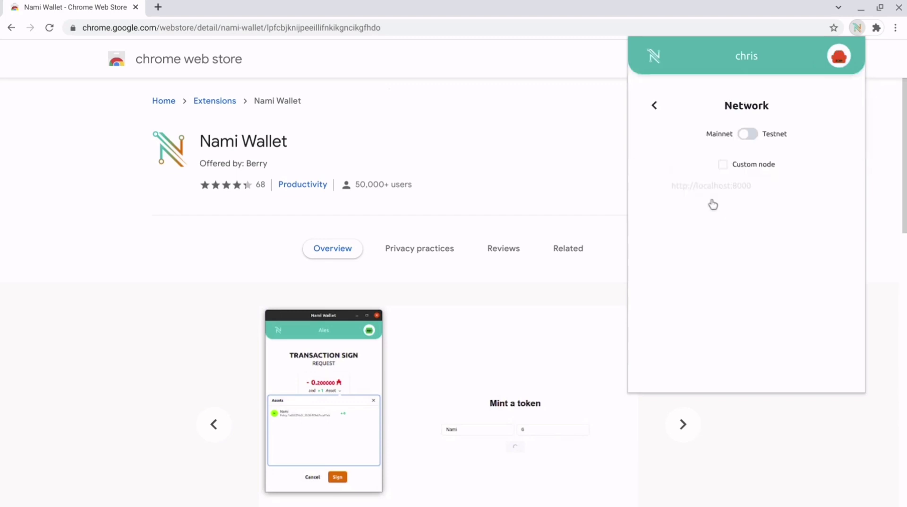
click(750, 142)
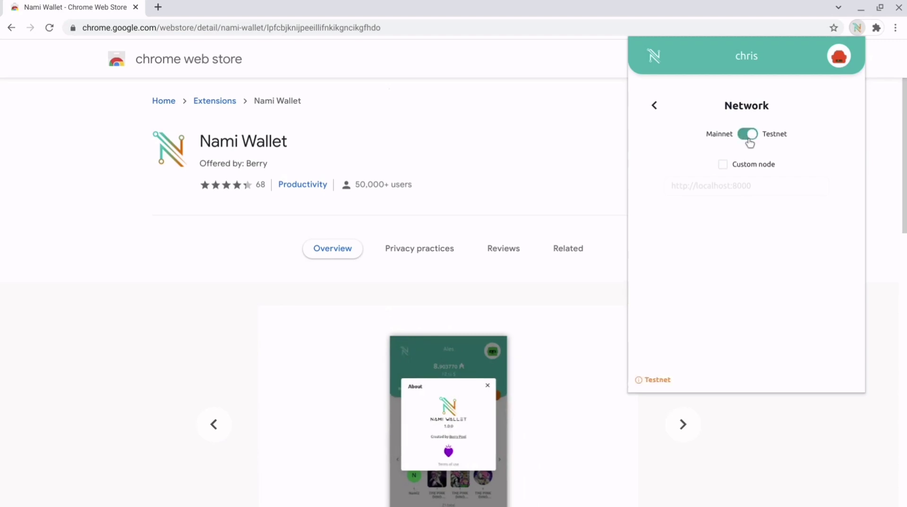
click(655, 107)
click(655, 108)
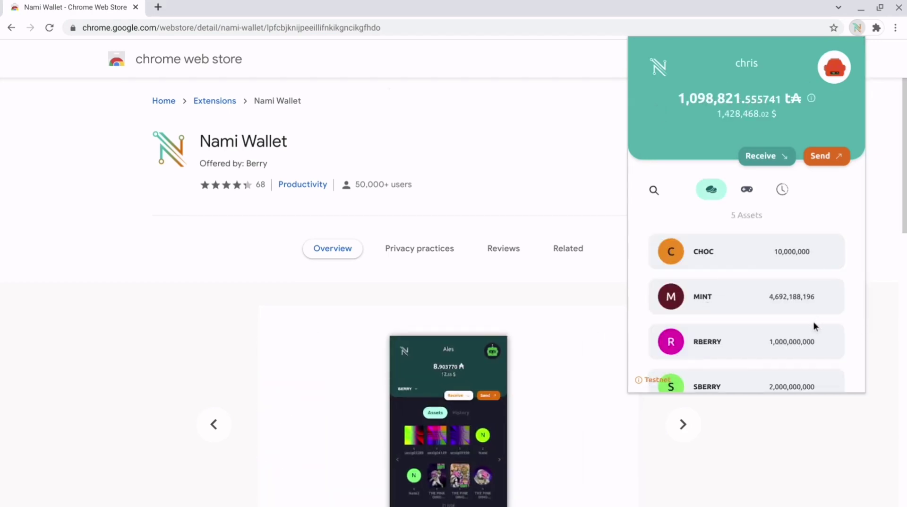
Step: Browse the five testnet assets, including VANIL, then open the account options menu
scroll(813, 321, down, 2)
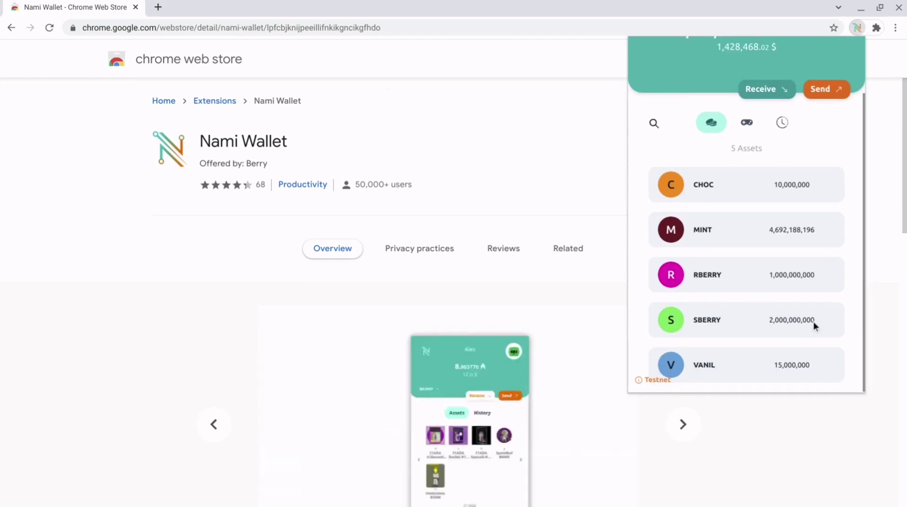
scroll(813, 322, up, 2)
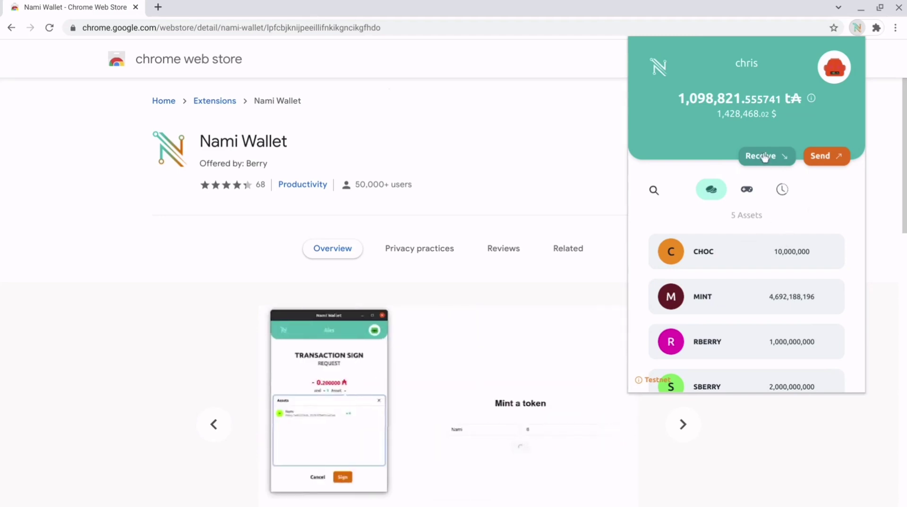
click(834, 68)
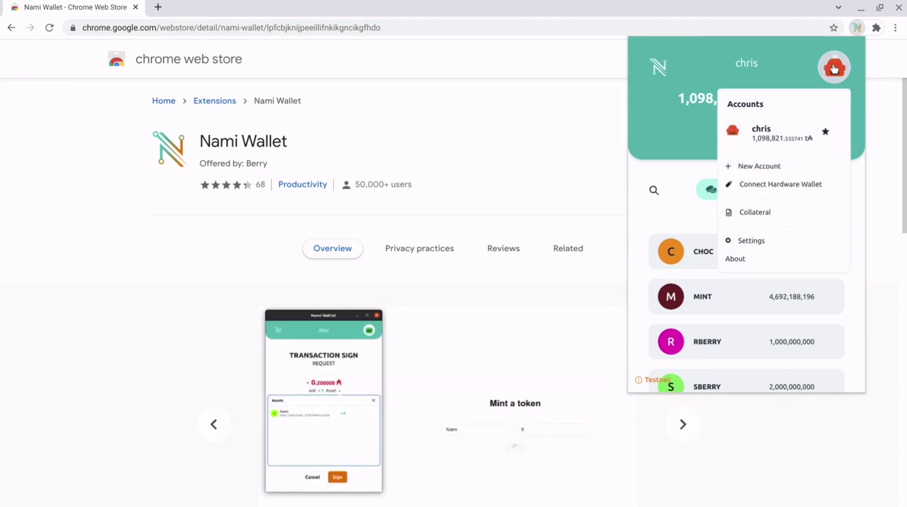
Step: Add 5 tADA collateral to the Nami wallet, confirming with the wallet password
click(759, 217)
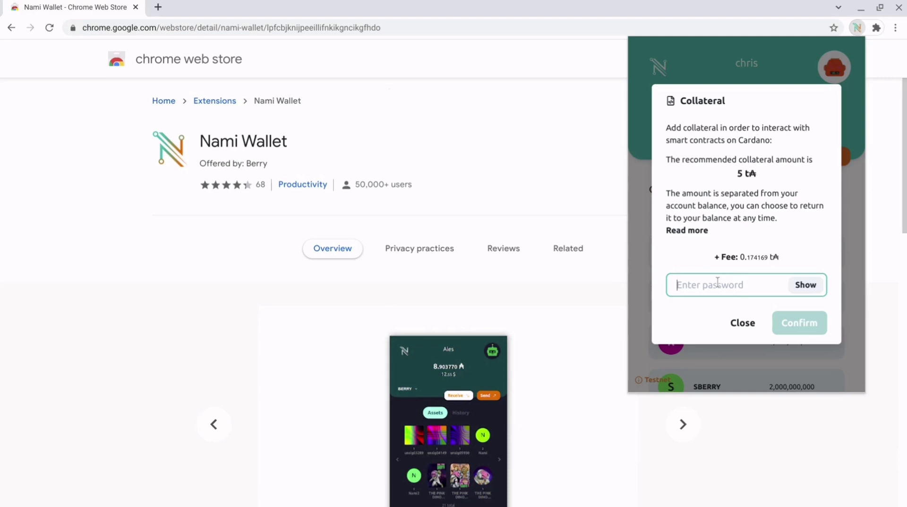
text(•)
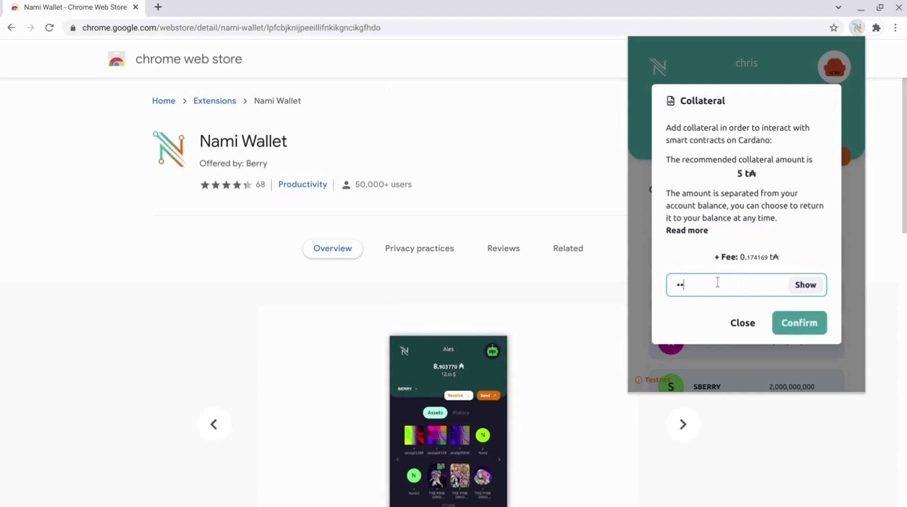
text(•••••)
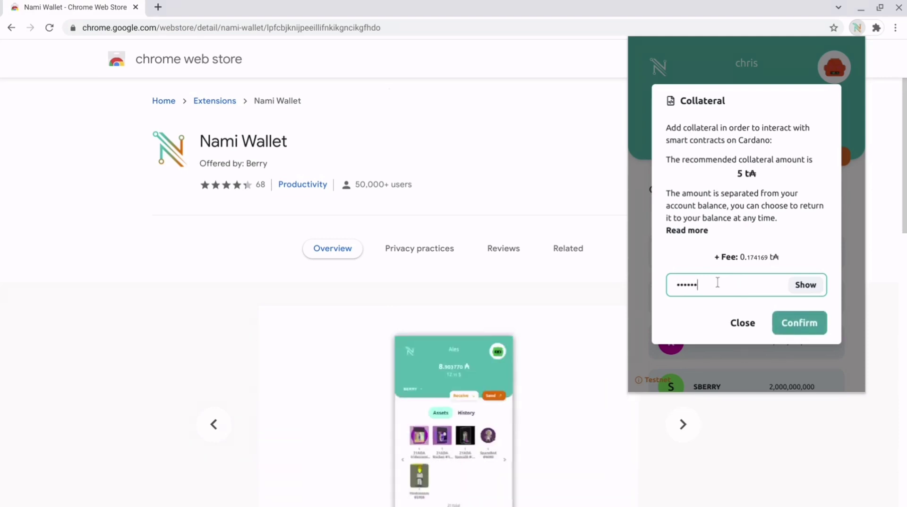
text(••••)
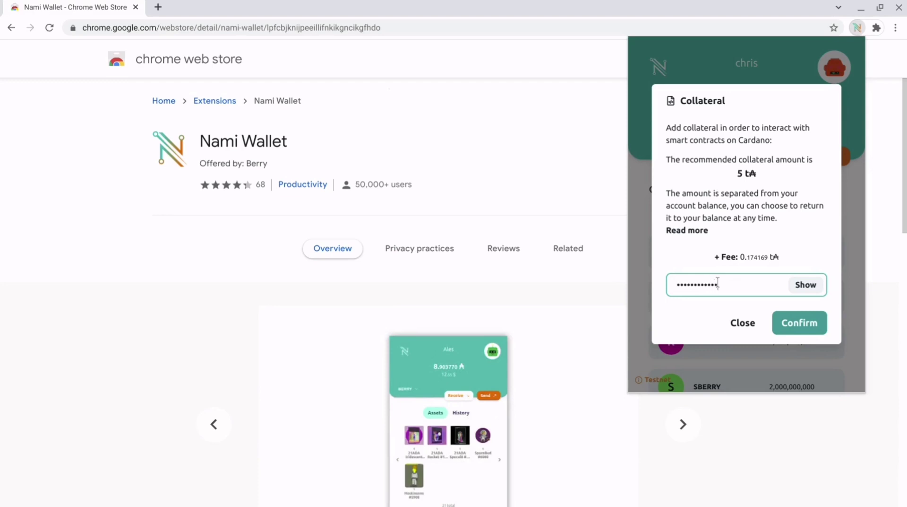
text(•)
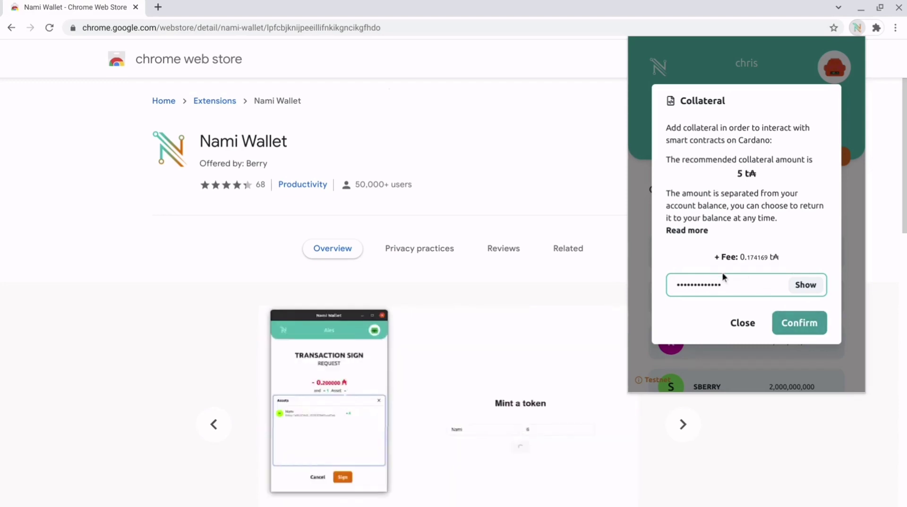
click(794, 329)
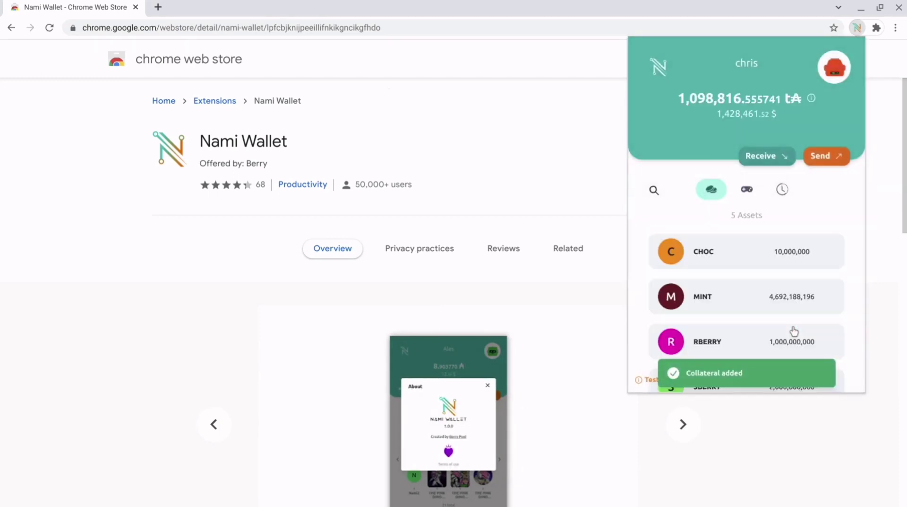
Step: Close the wallet popup and load testnet.sundaeswap.finance in the current tab
click(577, 190)
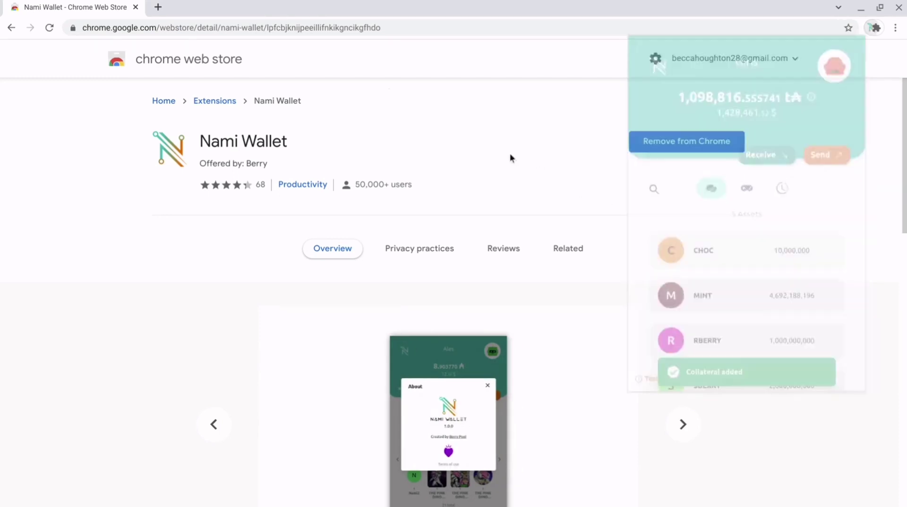
click(400, 27)
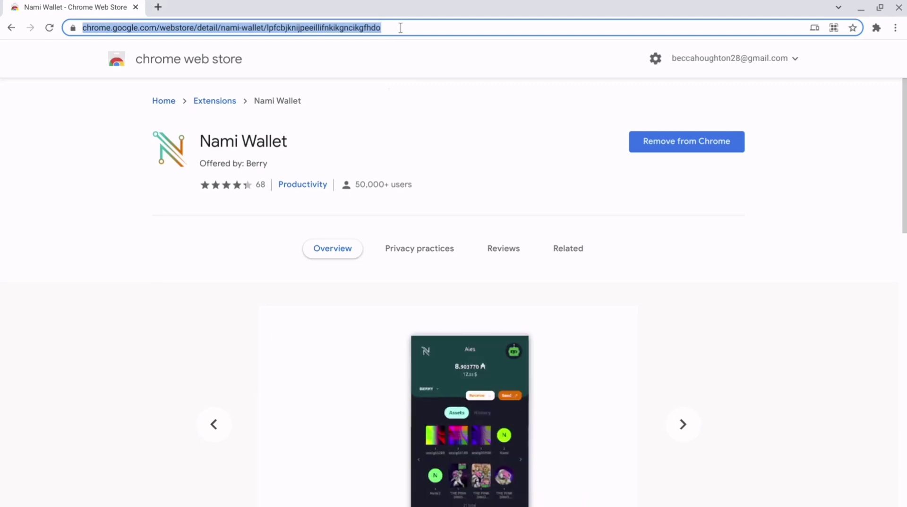
text(t)
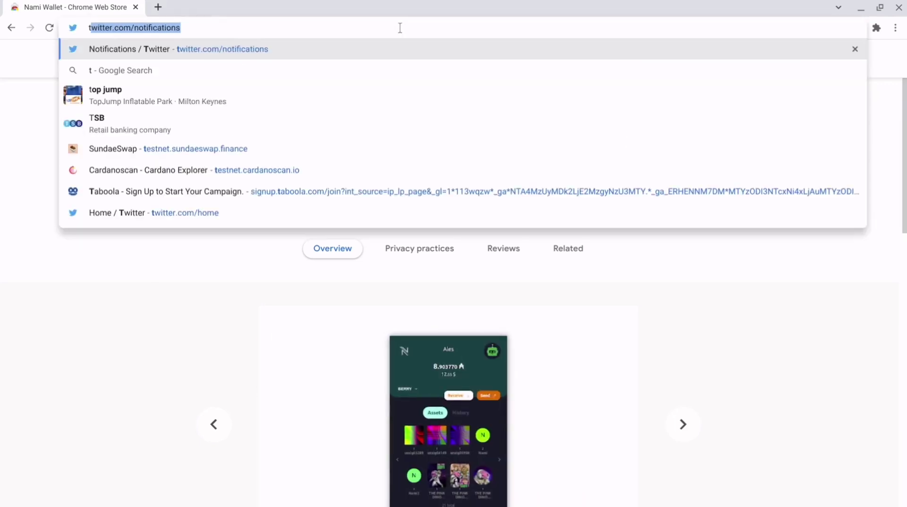
text(estnet.sundaeswap.finance)
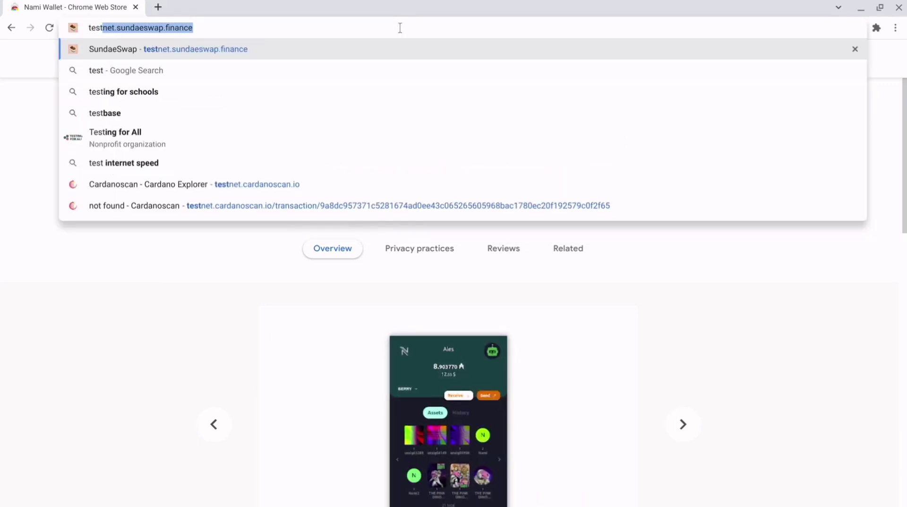
key(Return)
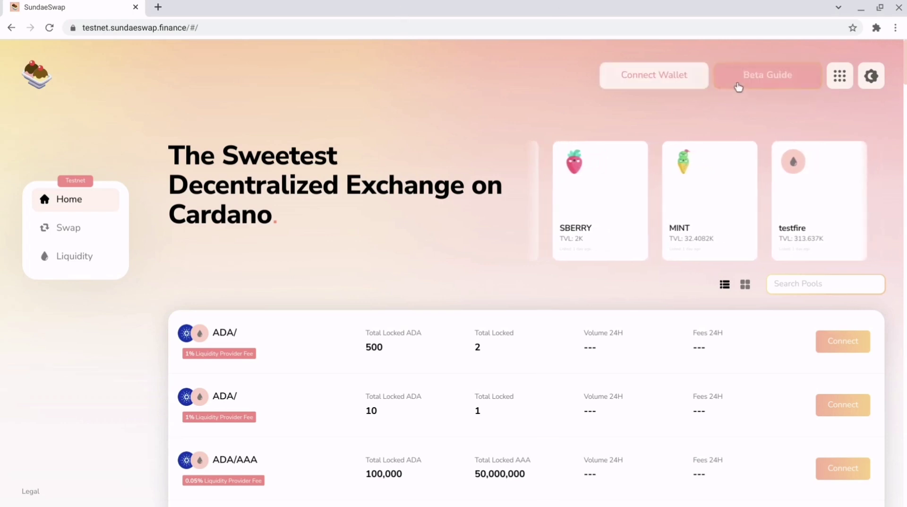
Step: Open SundaeSwap's Beta Guide listing the Public Testnet Beta wallet setup steps
click(761, 81)
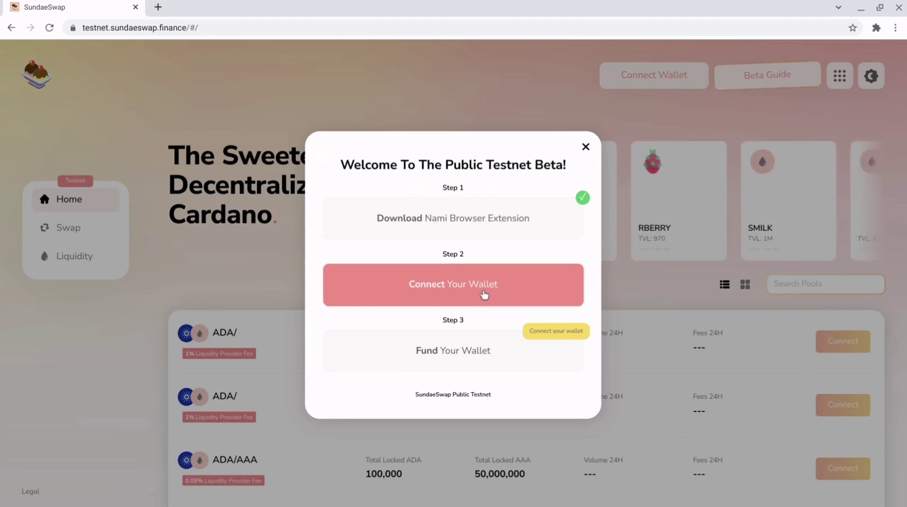
Step: Accept the terms and privacy policy and connect the Nami wallet to SundaeSwap testnet
click(650, 72)
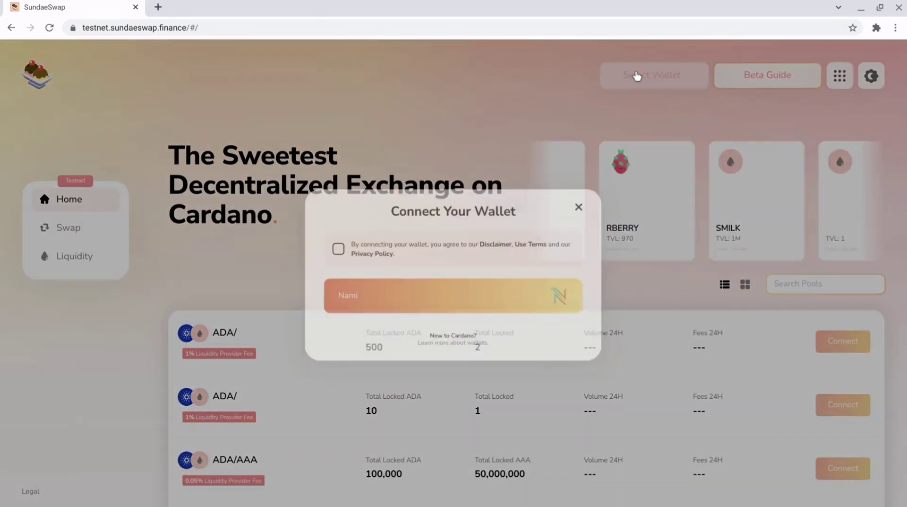
click(345, 245)
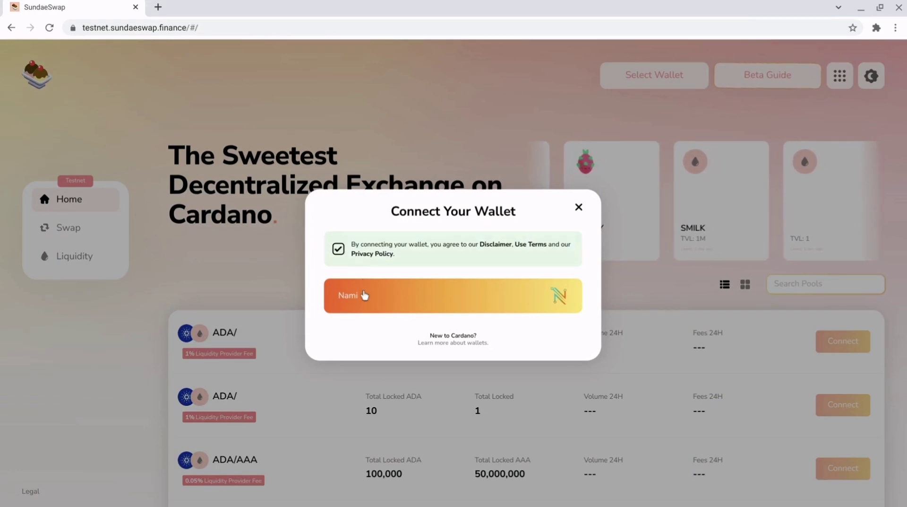
click(364, 295)
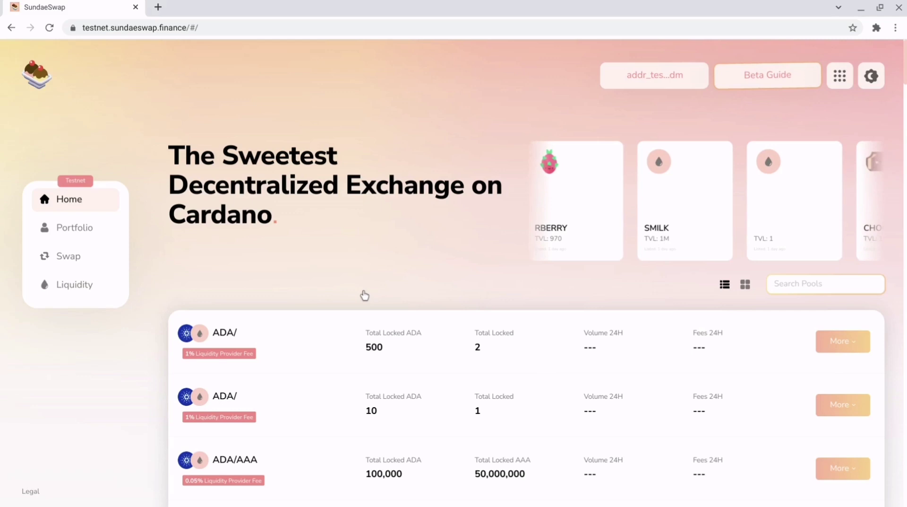
click(694, 81)
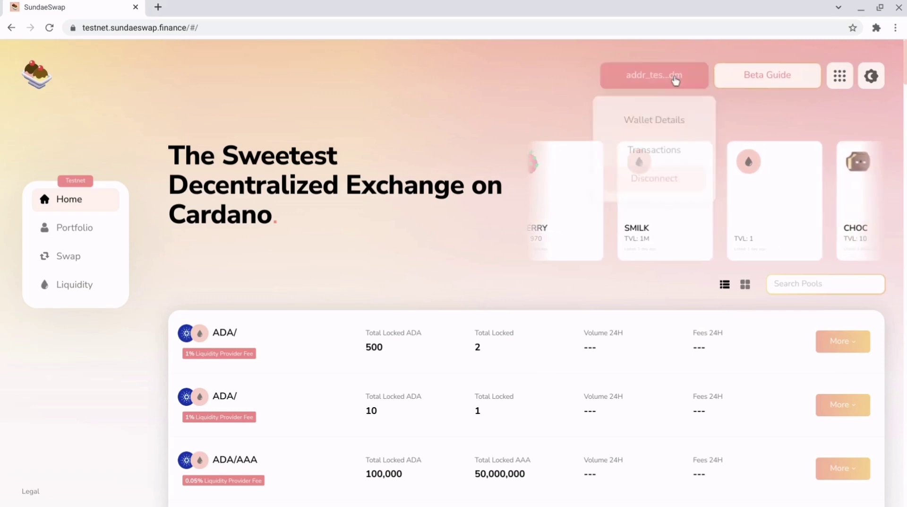
click(654, 121)
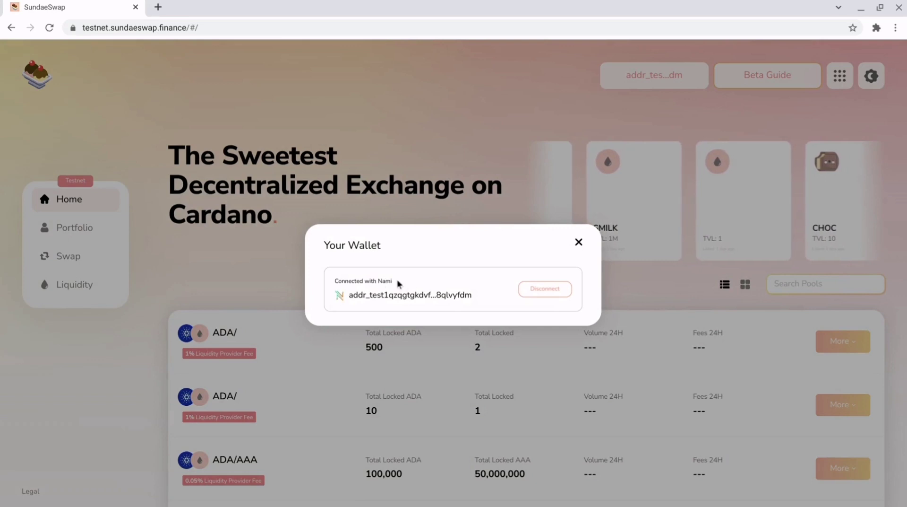
click(577, 243)
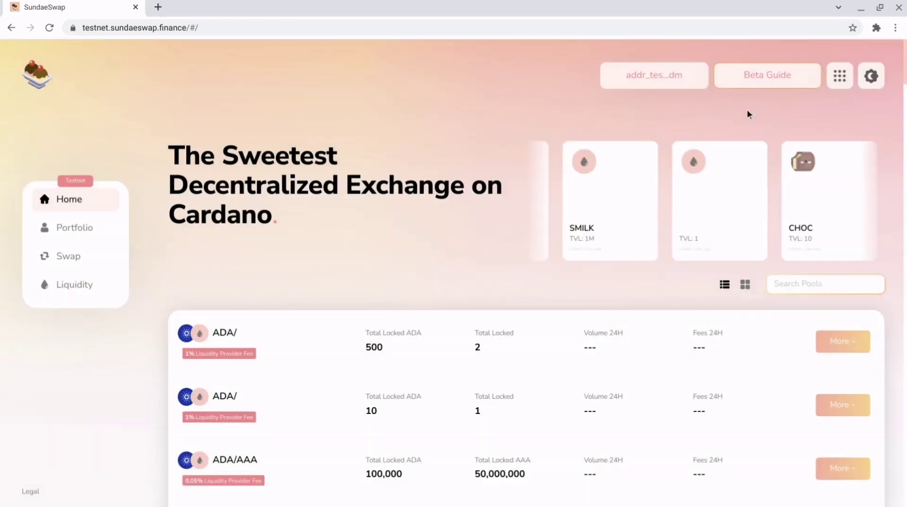
click(760, 84)
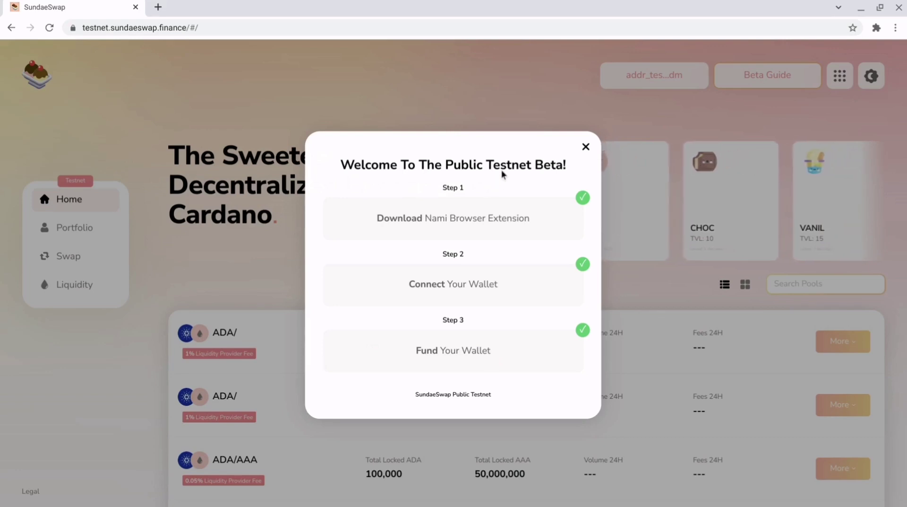
click(586, 146)
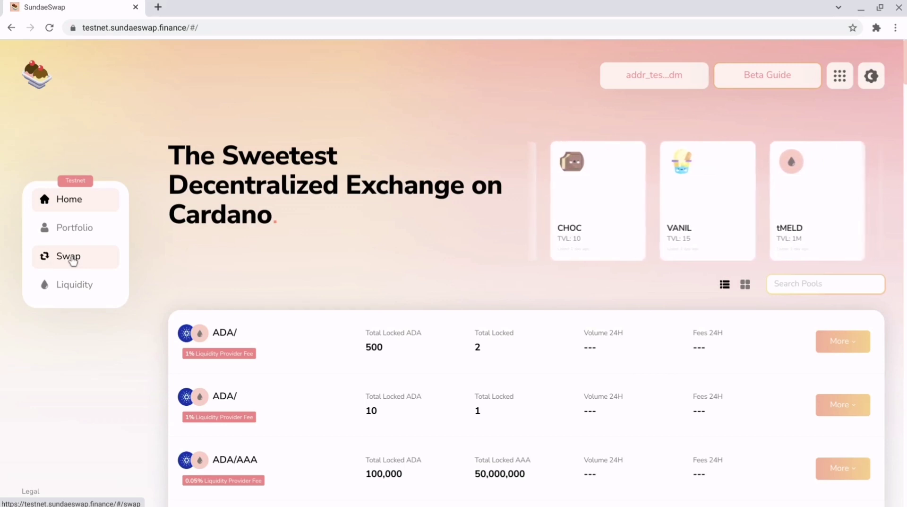
Step: Set up a swap of 100 ADA for VANIL, estimating about 28.18 VANIL
click(70, 258)
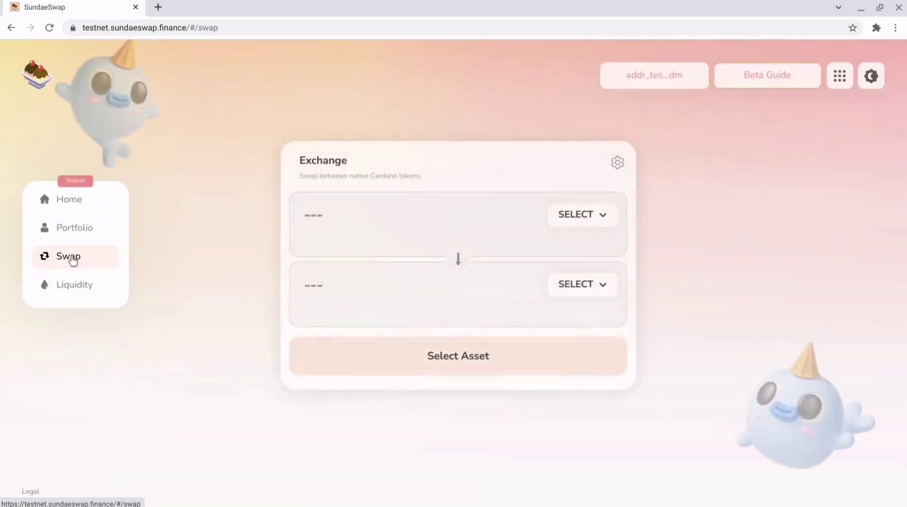
click(599, 216)
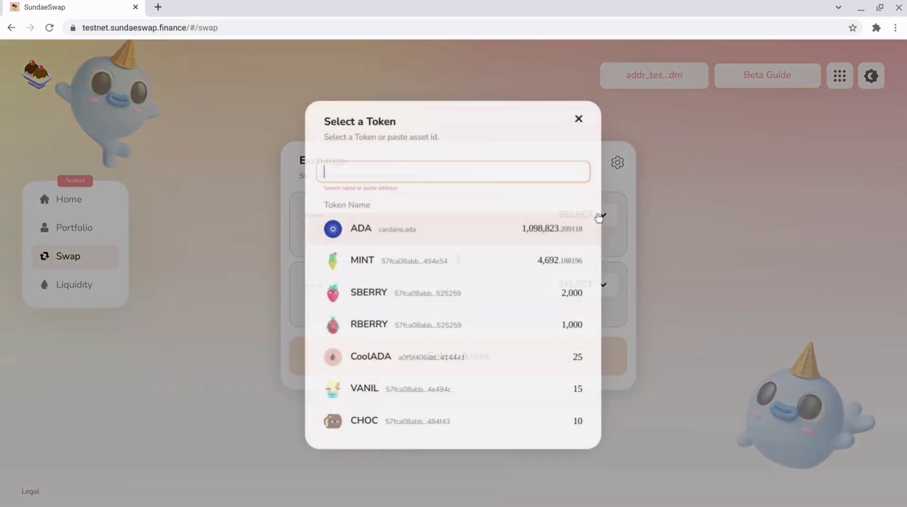
click(386, 231)
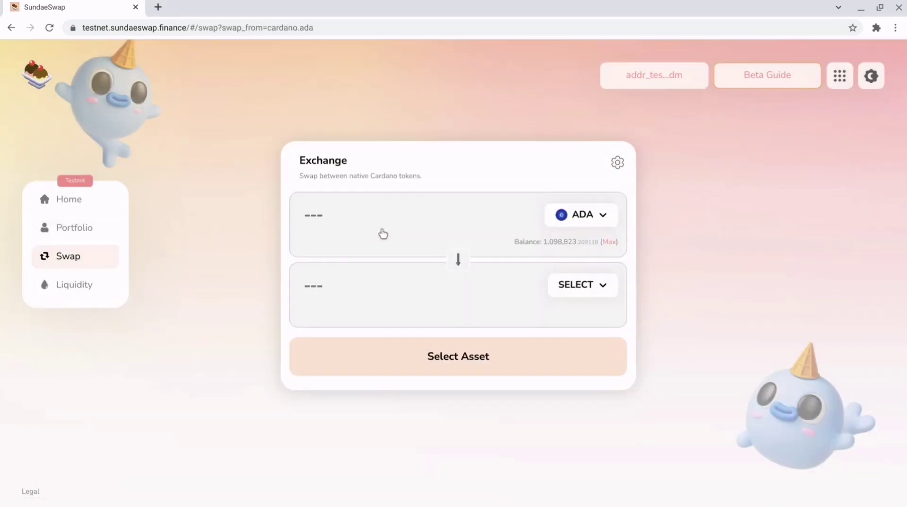
click(568, 284)
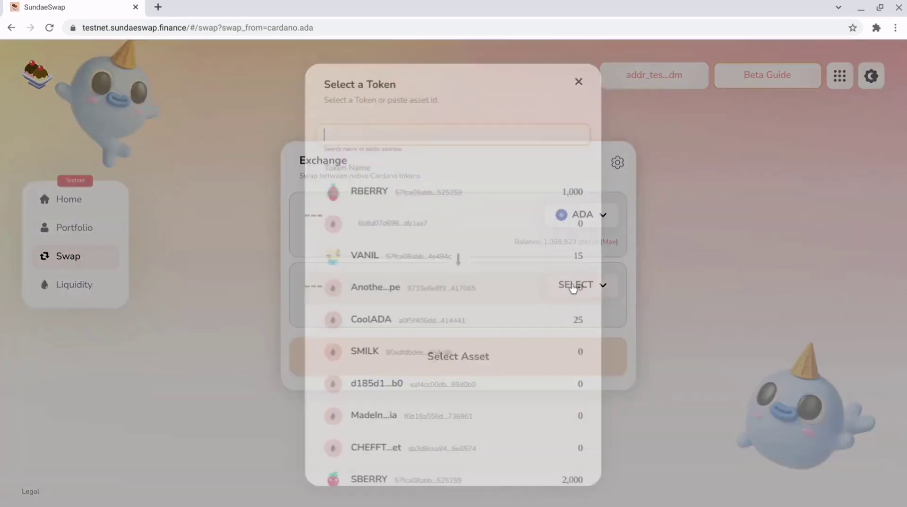
click(405, 264)
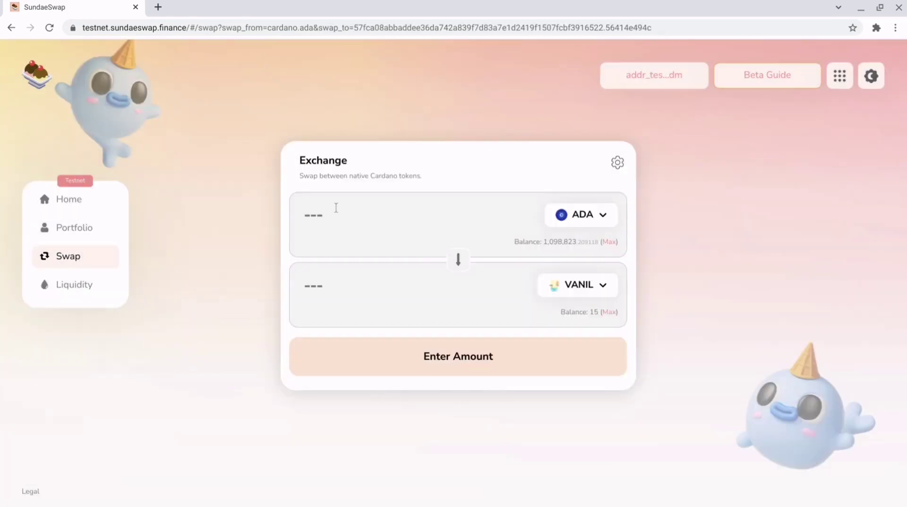
click(336, 207)
text(100)
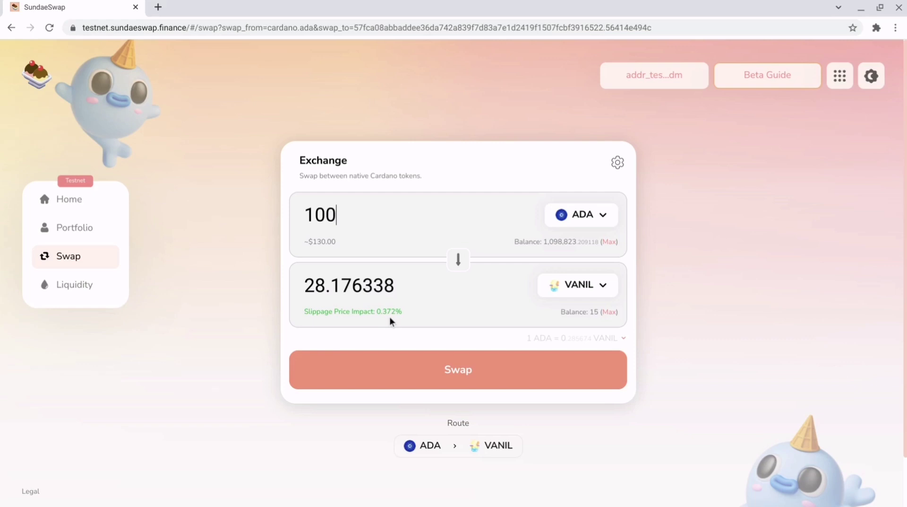
Step: Review the 100 ADA-to-VANIL swap details and fees, then hold to confirm the swap
click(422, 371)
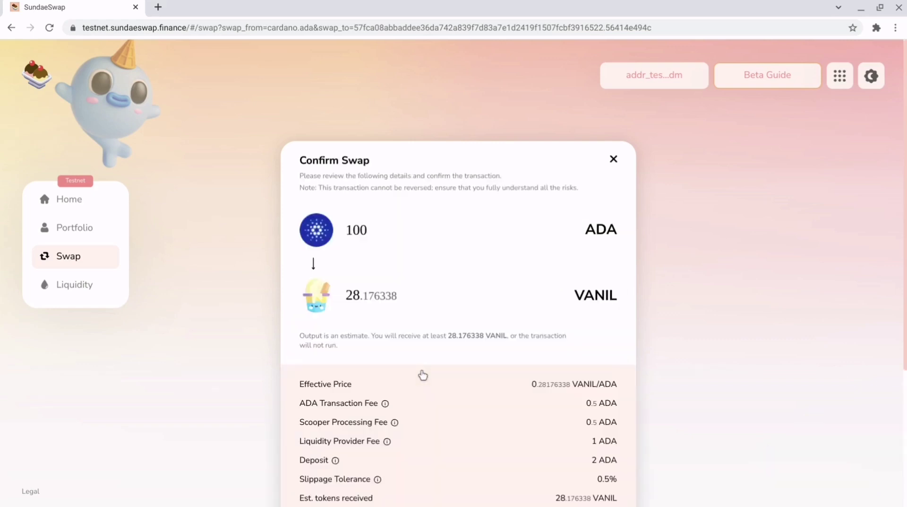
scroll(422, 372, down, 3)
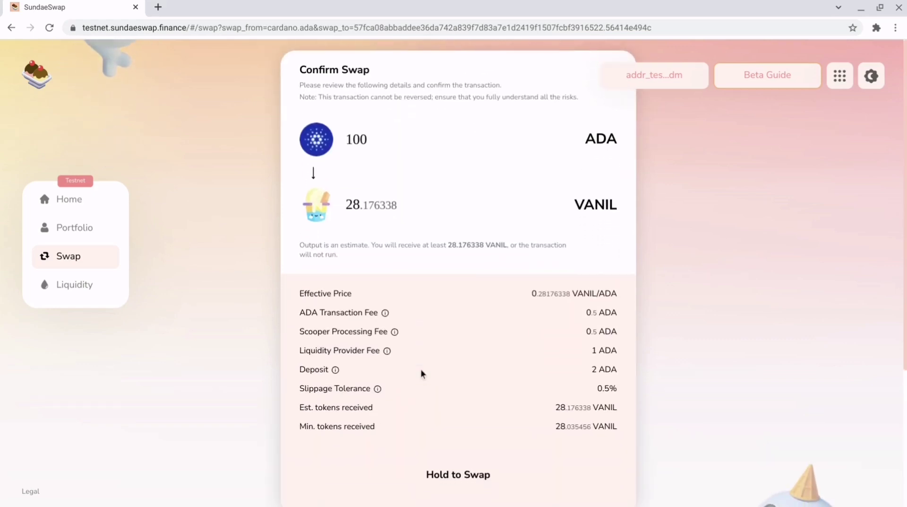
scroll(421, 373, down, 1)
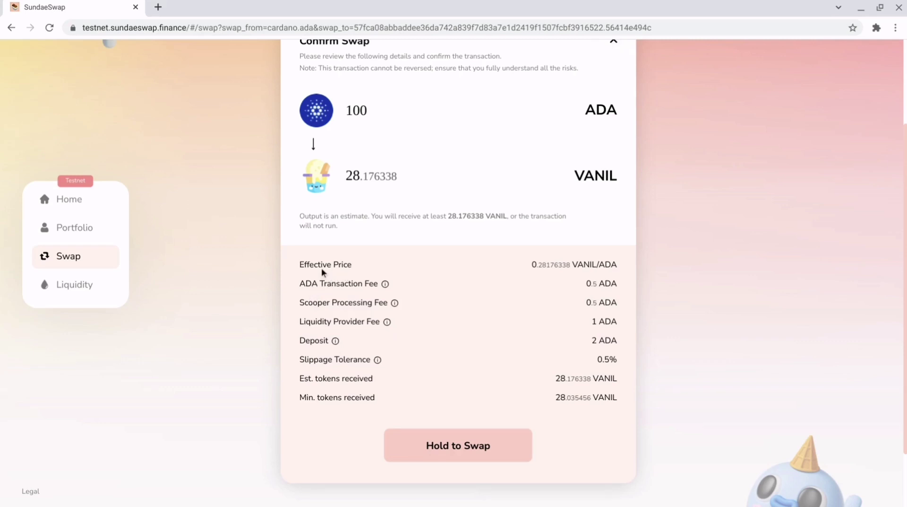
click(418, 451)
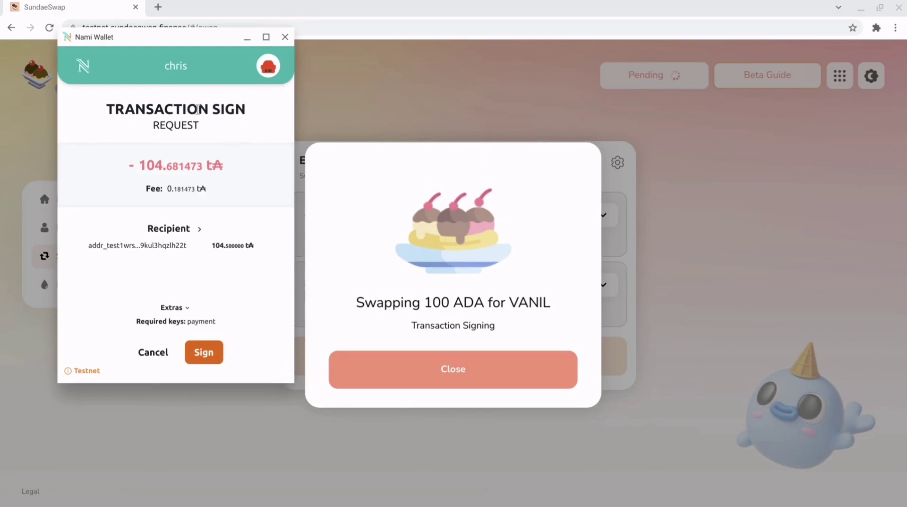
Step: Sign the 104.68 tADA swap transaction in Nami, approving it with the wallet password
click(205, 352)
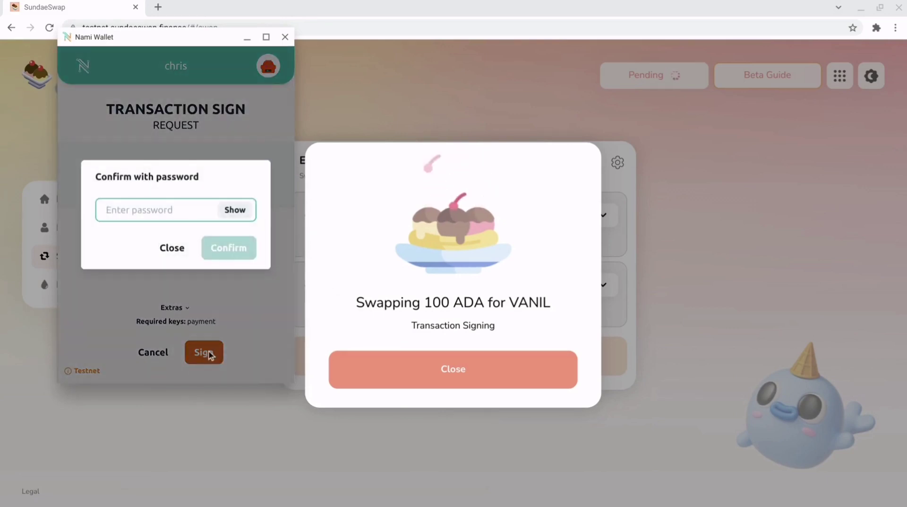
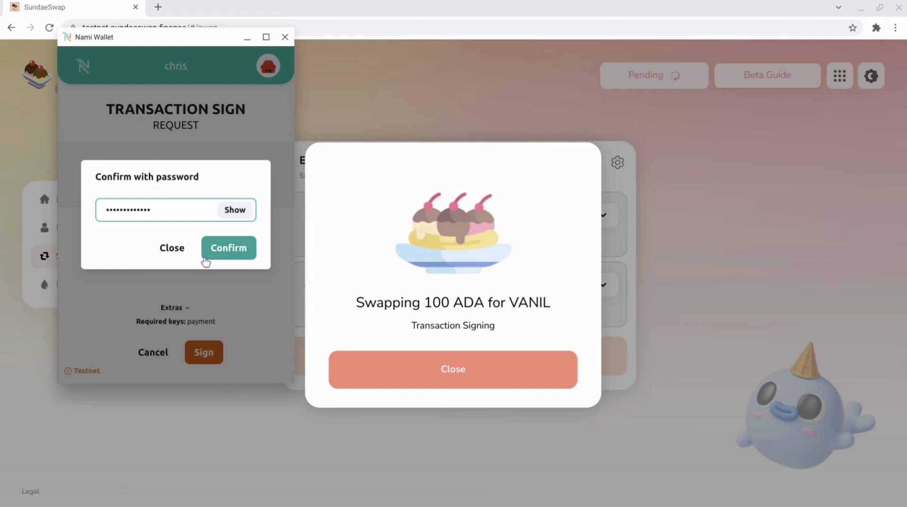
click(205, 258)
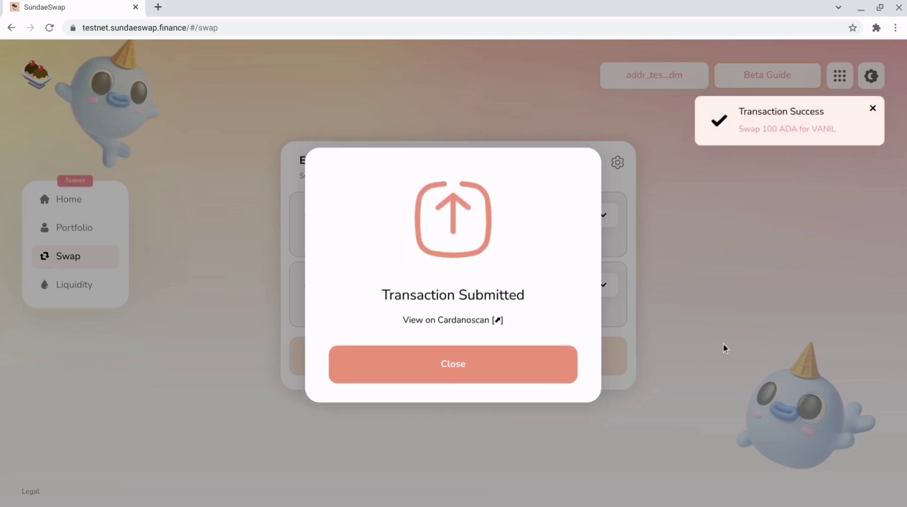
Step: Dismiss the submitted notice and confirm the 100 ADA-to-VANIL swap is pending, with no failed transactions
click(470, 365)
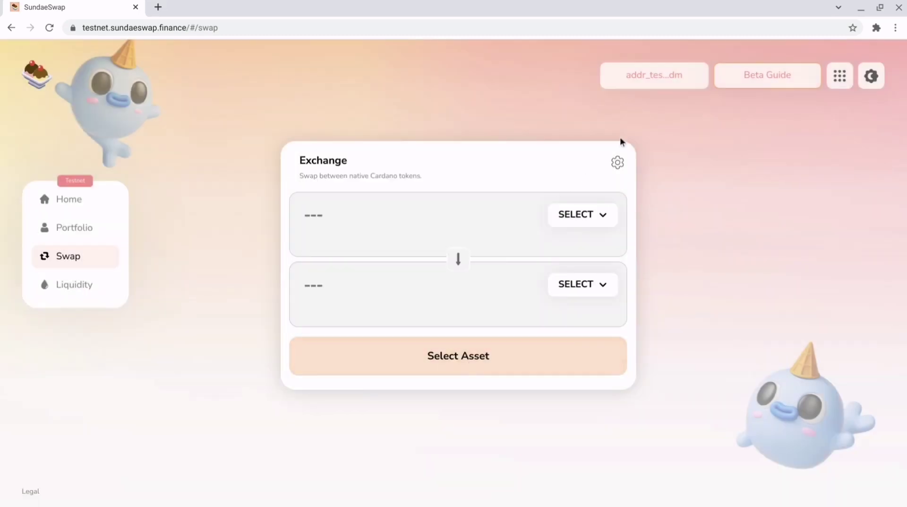
click(647, 80)
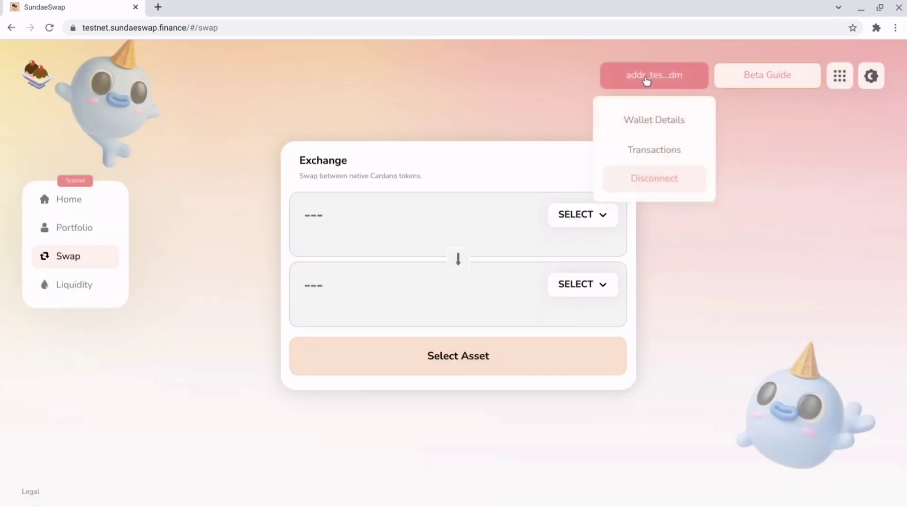
click(648, 151)
click(456, 198)
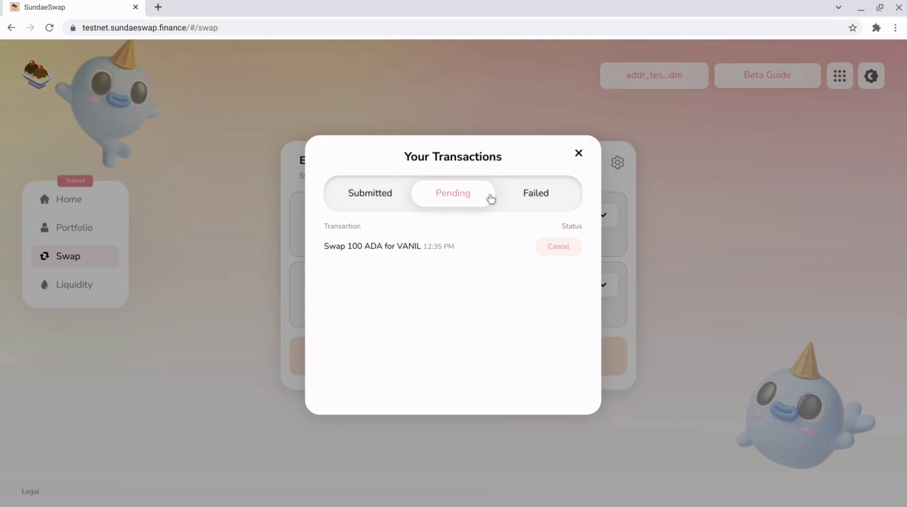
click(534, 196)
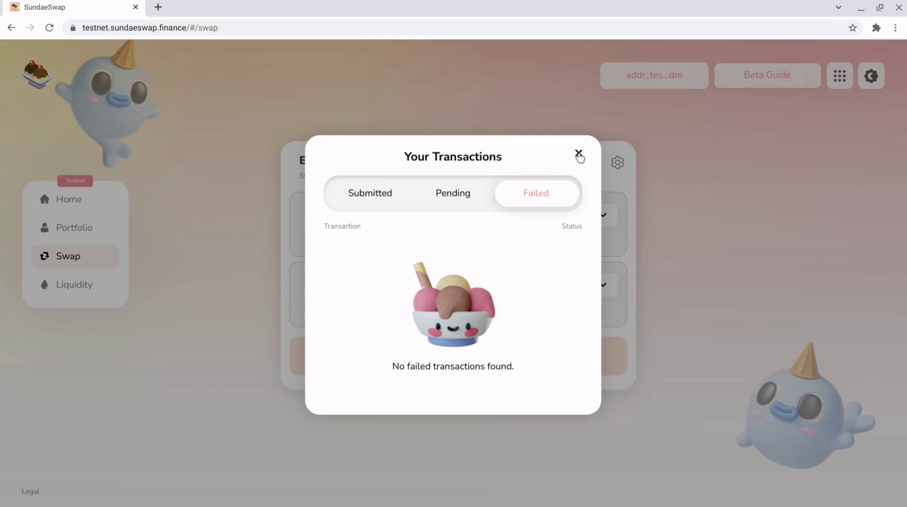
click(579, 154)
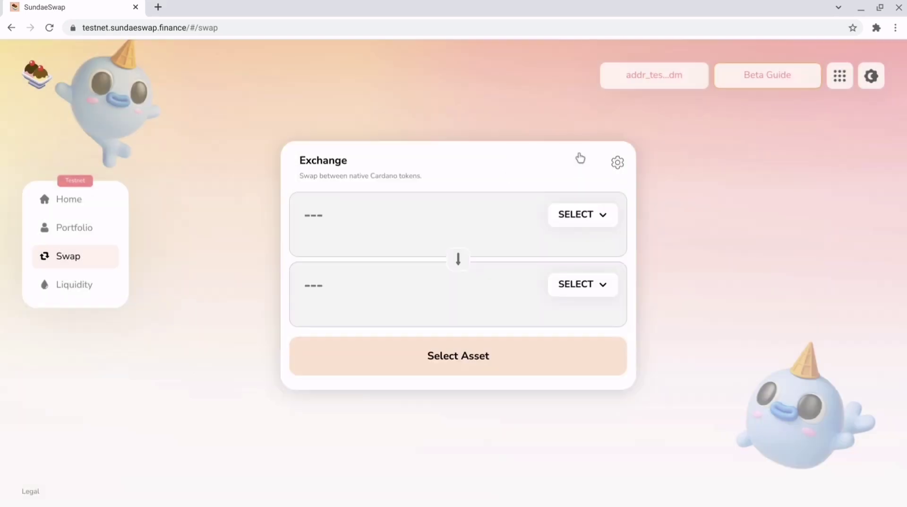
click(878, 28)
click(727, 114)
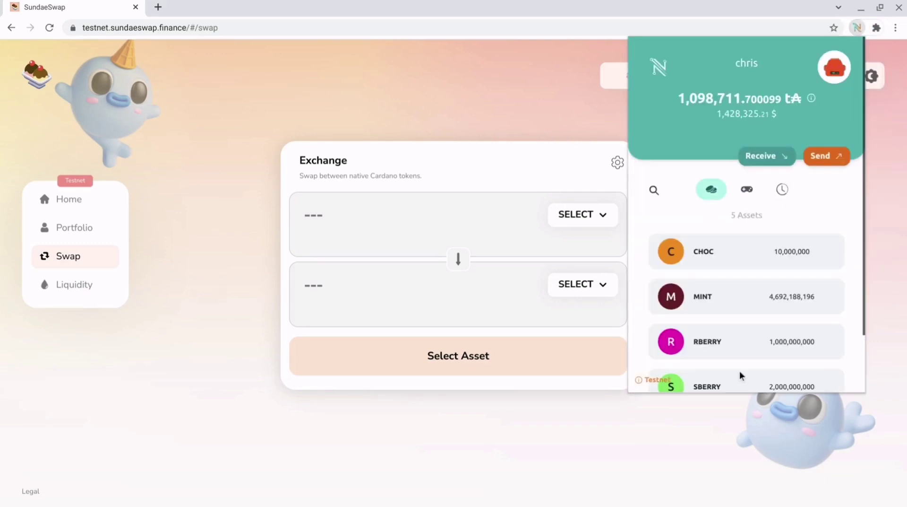
scroll(740, 370, down, 1)
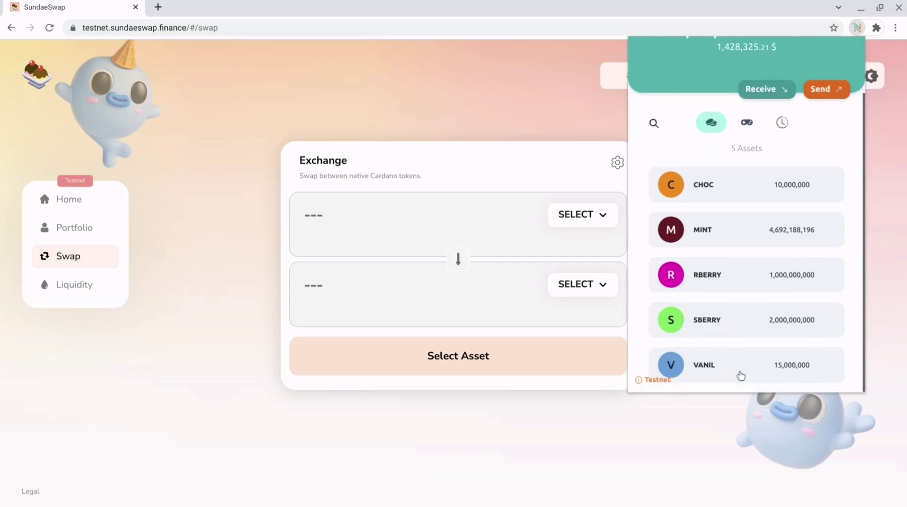
click(783, 123)
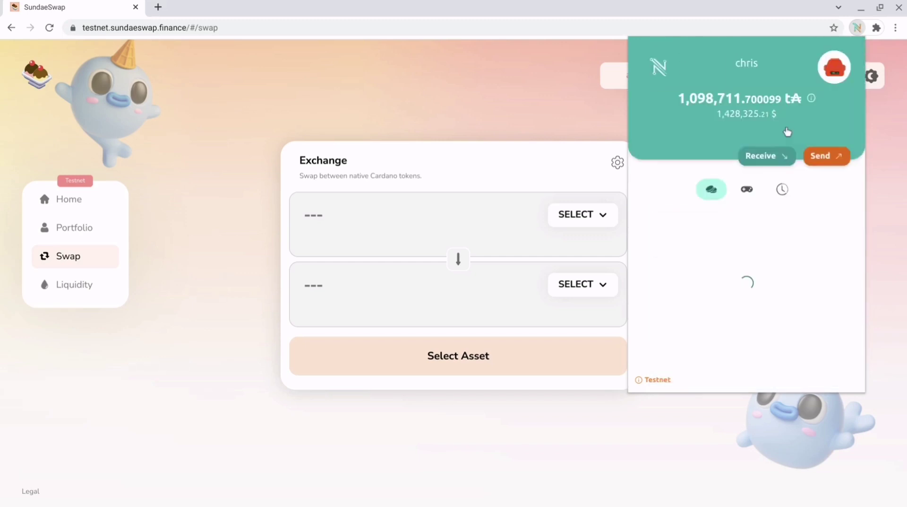
click(518, 67)
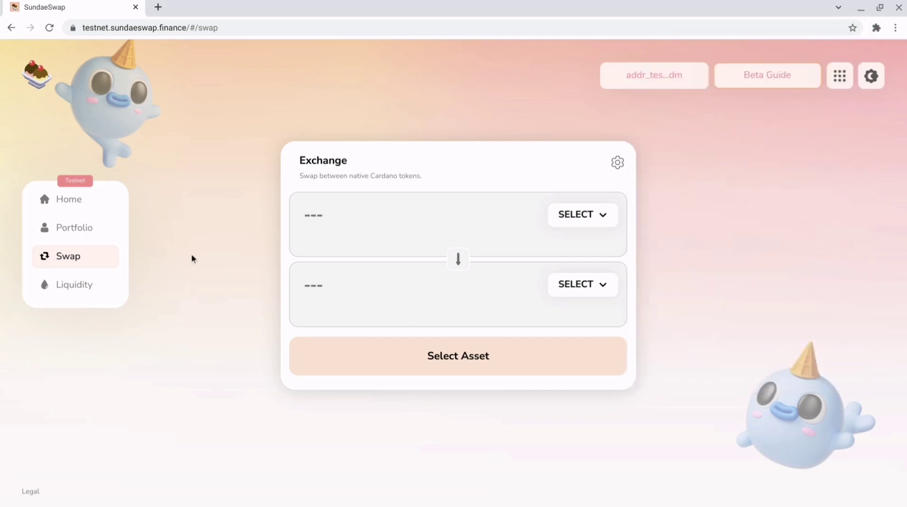